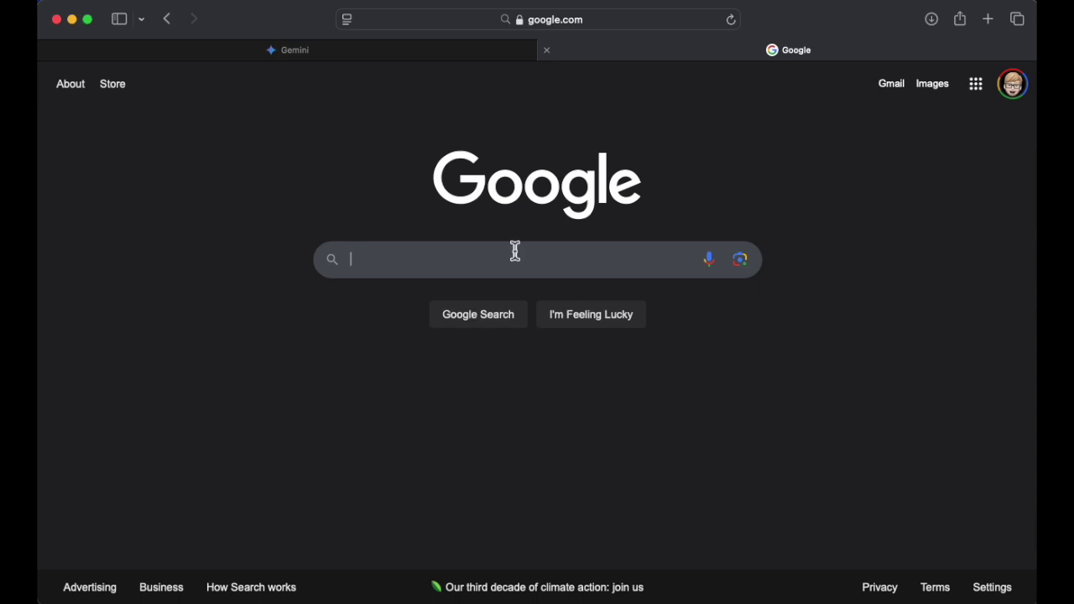
- Switch back to the Gemini tab showing the saved-info introduction
click(391, 63)
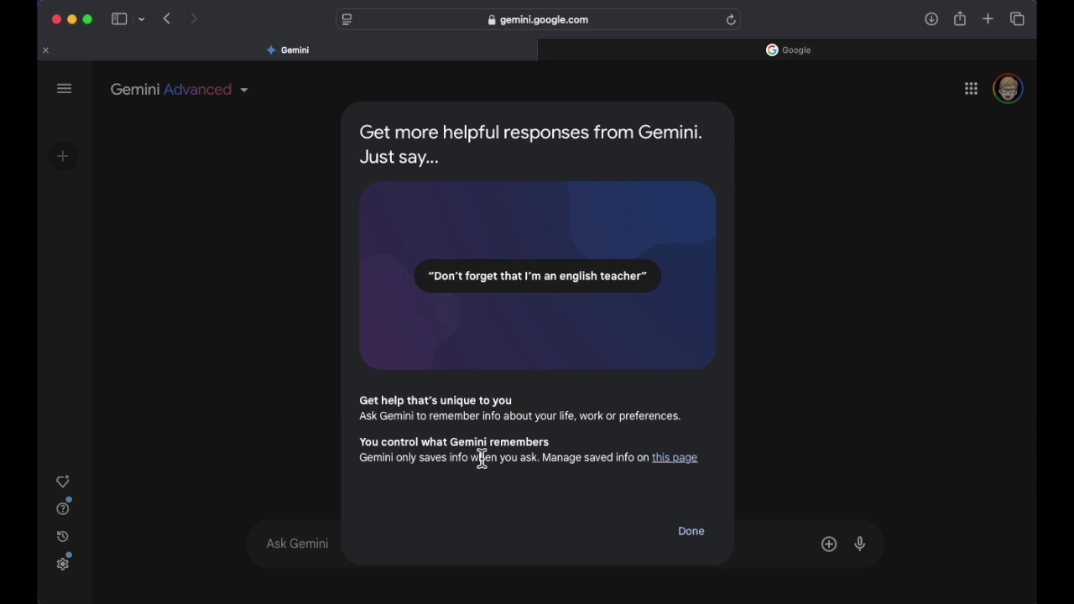
click(675, 459)
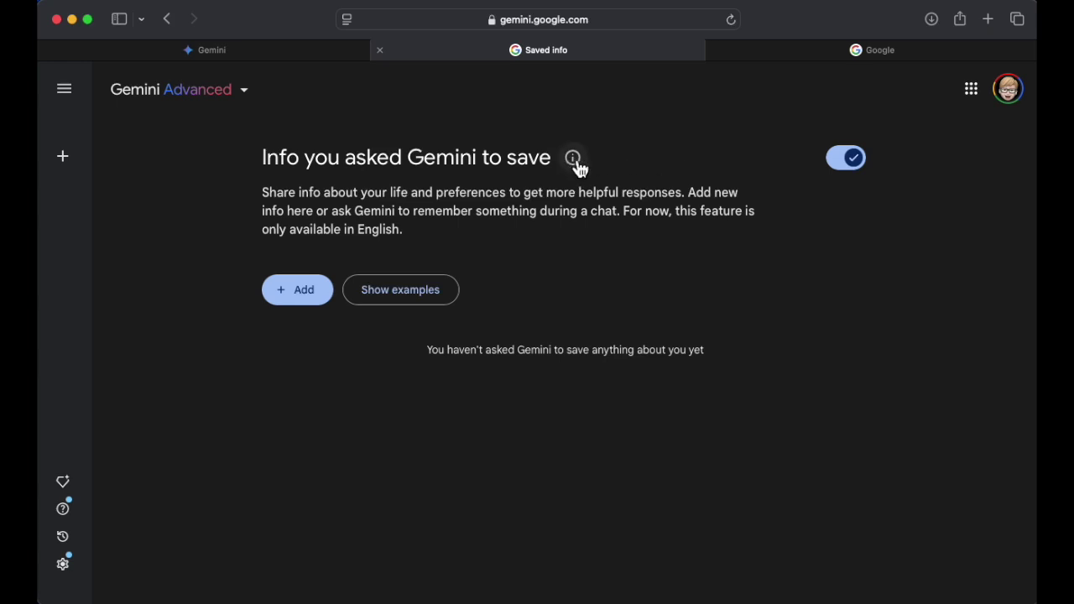
- Reveal the note that saved info stays until you delete it and can be turned off
mouse_move(579, 168)
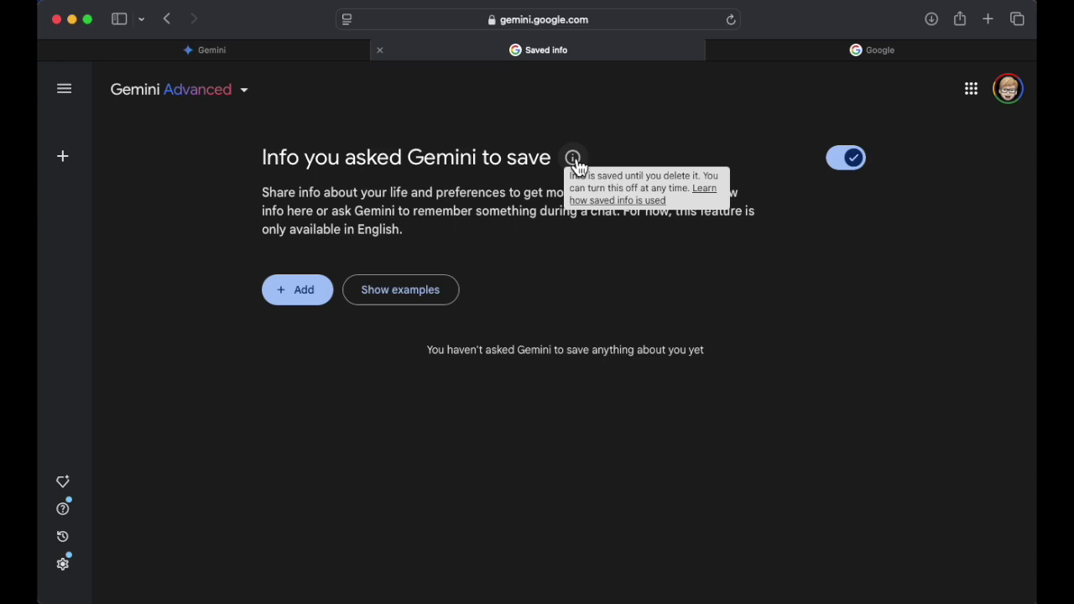
- Open 'Learn how saved info is used', browse the help articles, then return to Saved info
click(623, 202)
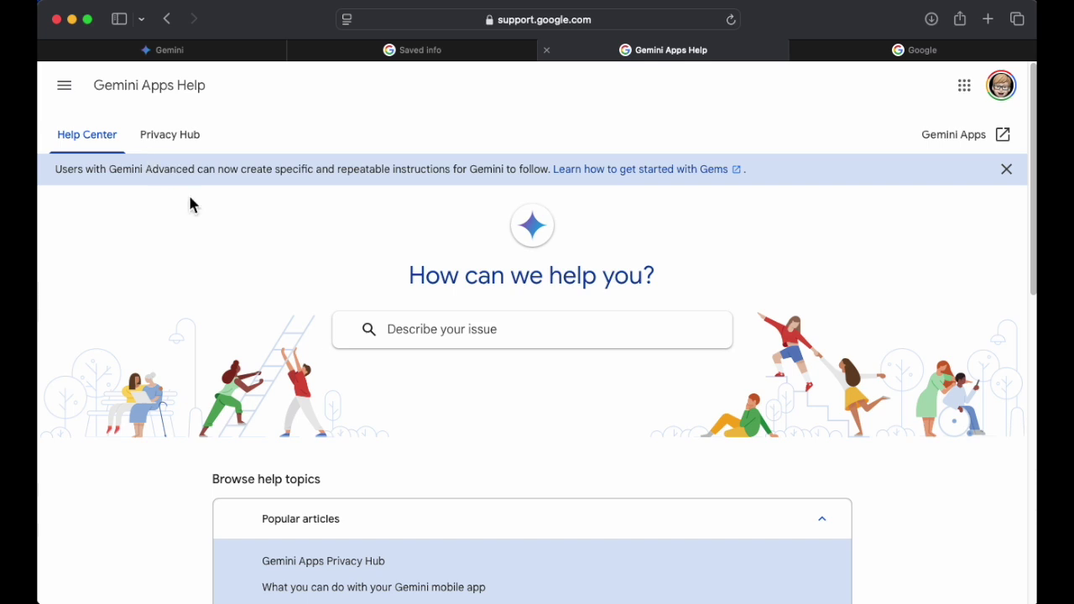
scroll(256, 244, down, 1)
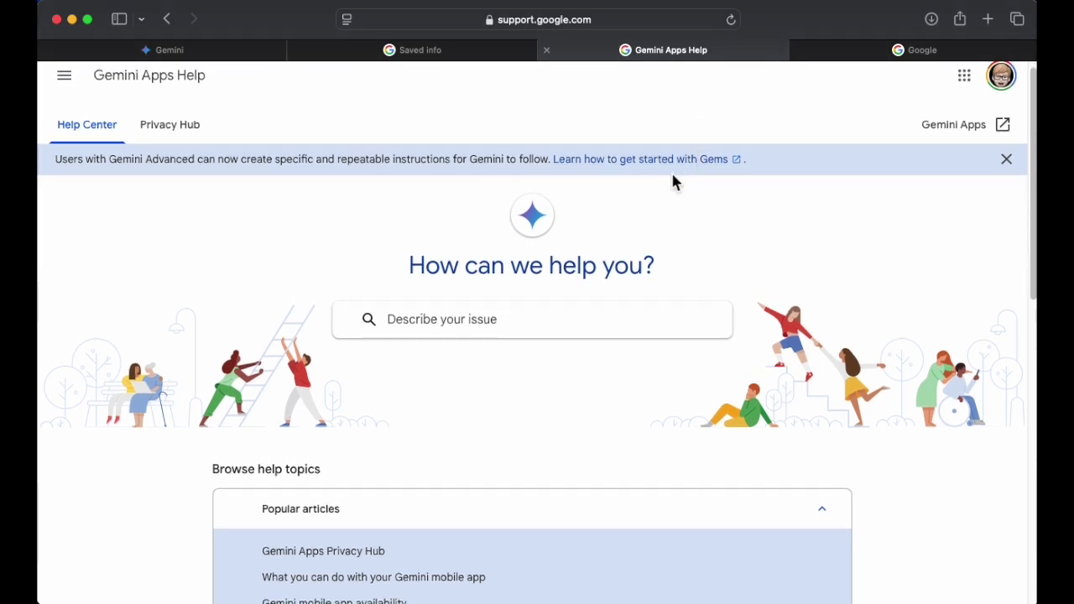
scroll(578, 224, down, 5)
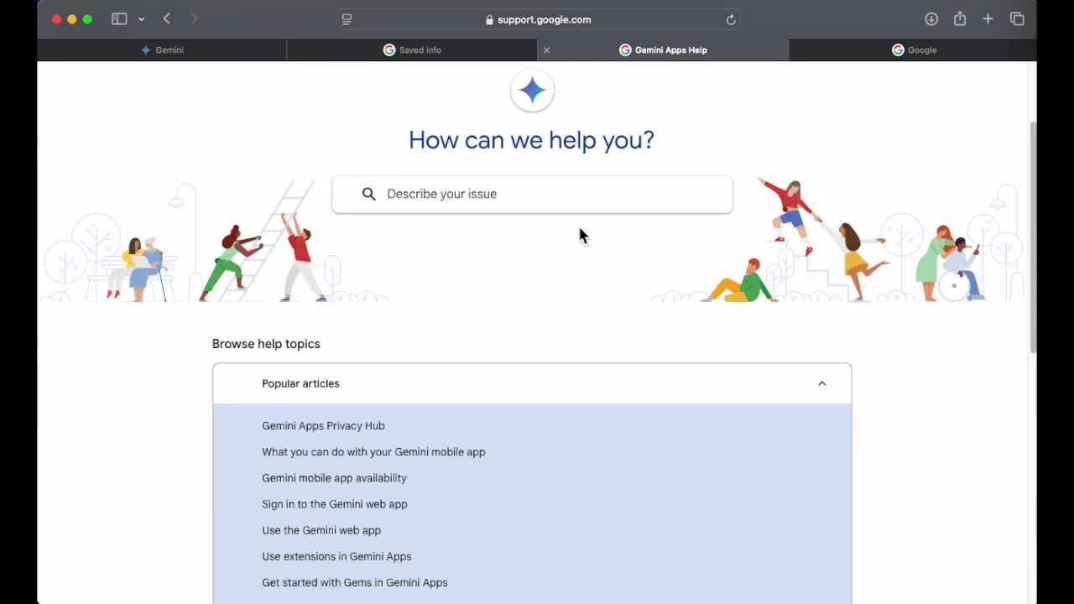
scroll(400, 239, down, 4)
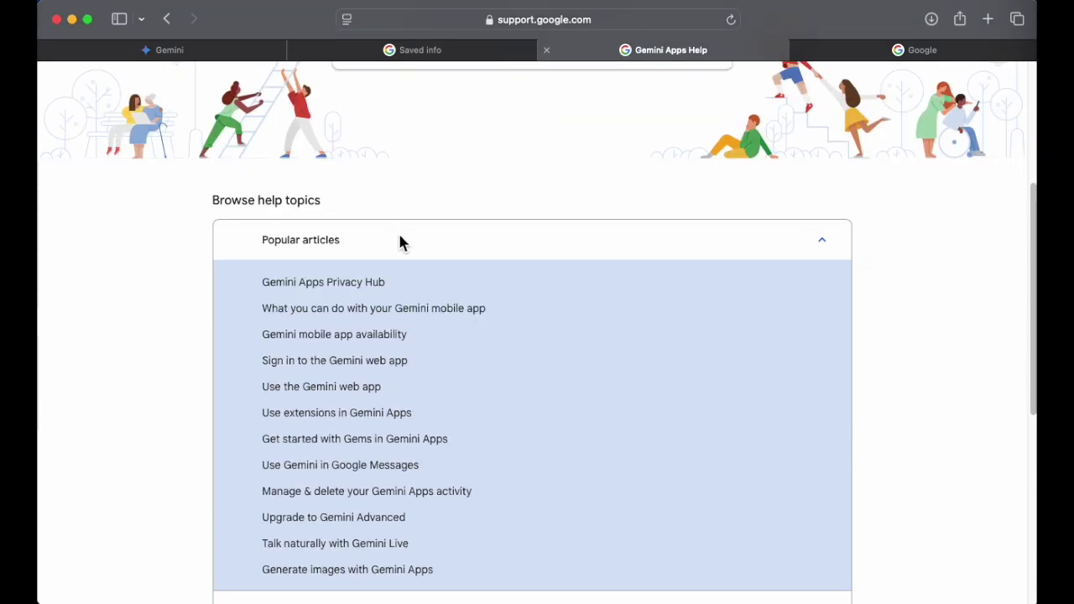
scroll(408, 282, down, 3)
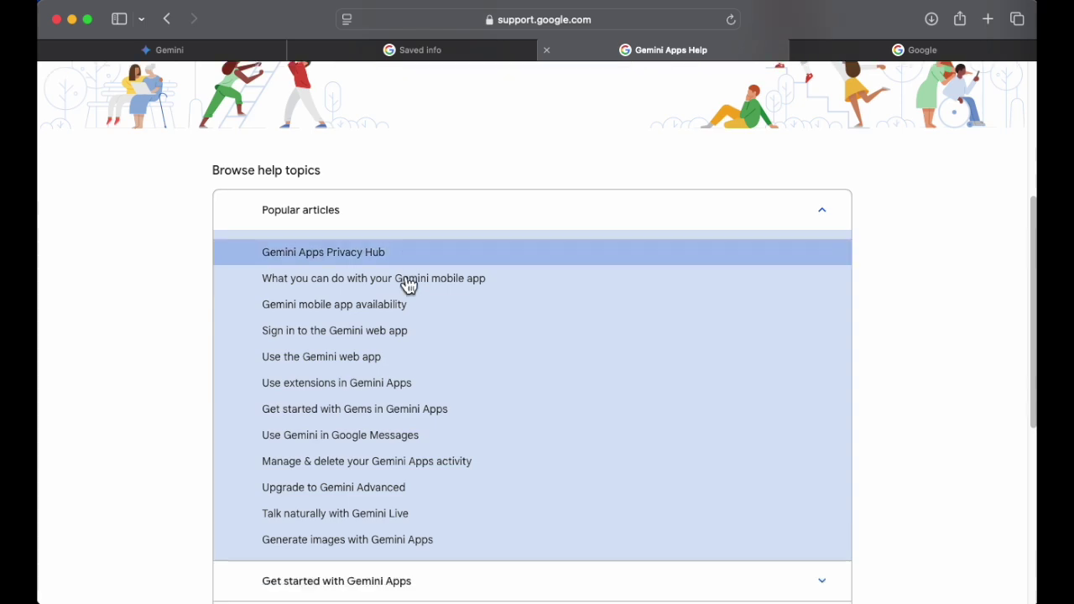
scroll(409, 283, down, 6)
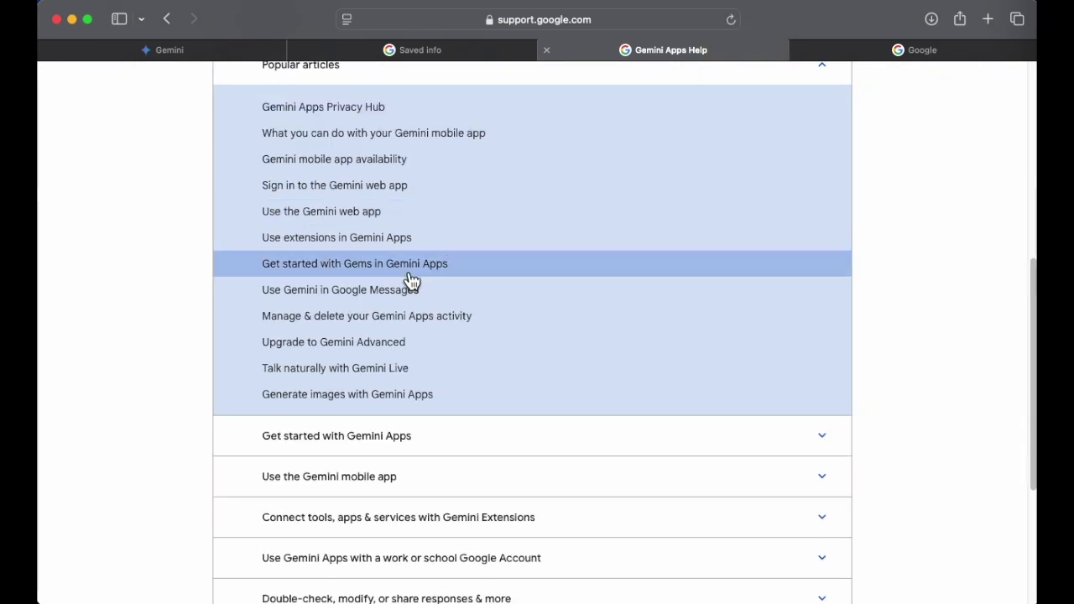
scroll(409, 278, down, 2)
scroll(408, 268, up, 20)
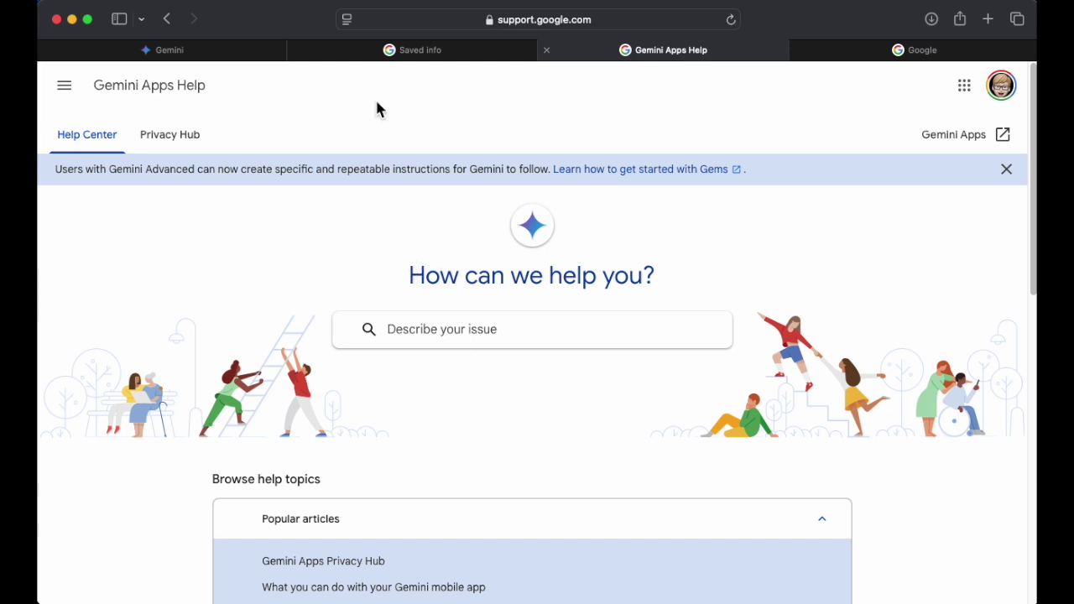
click(417, 52)
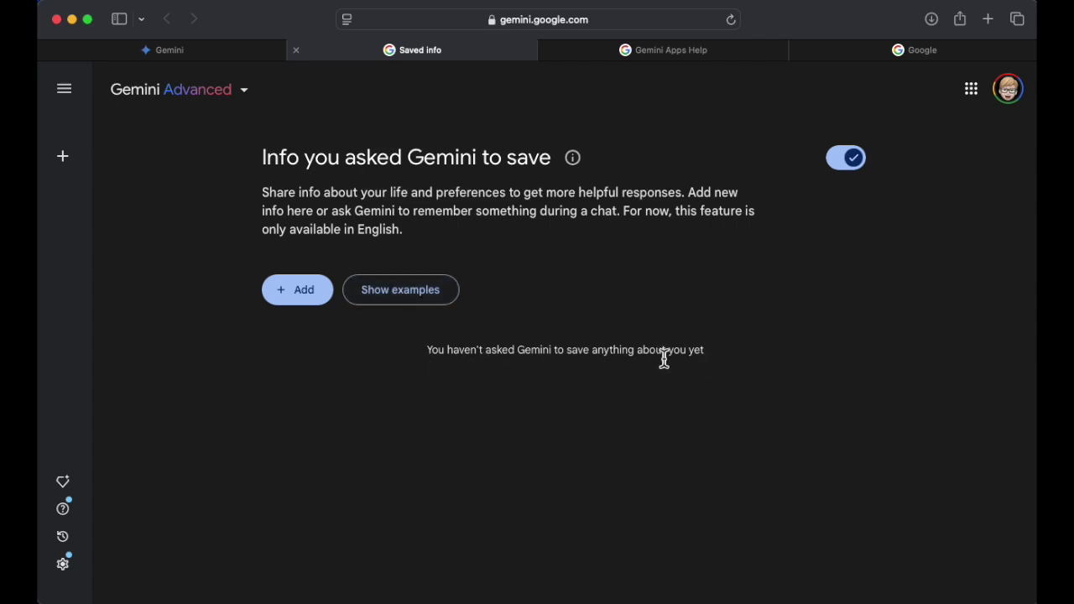
click(379, 302)
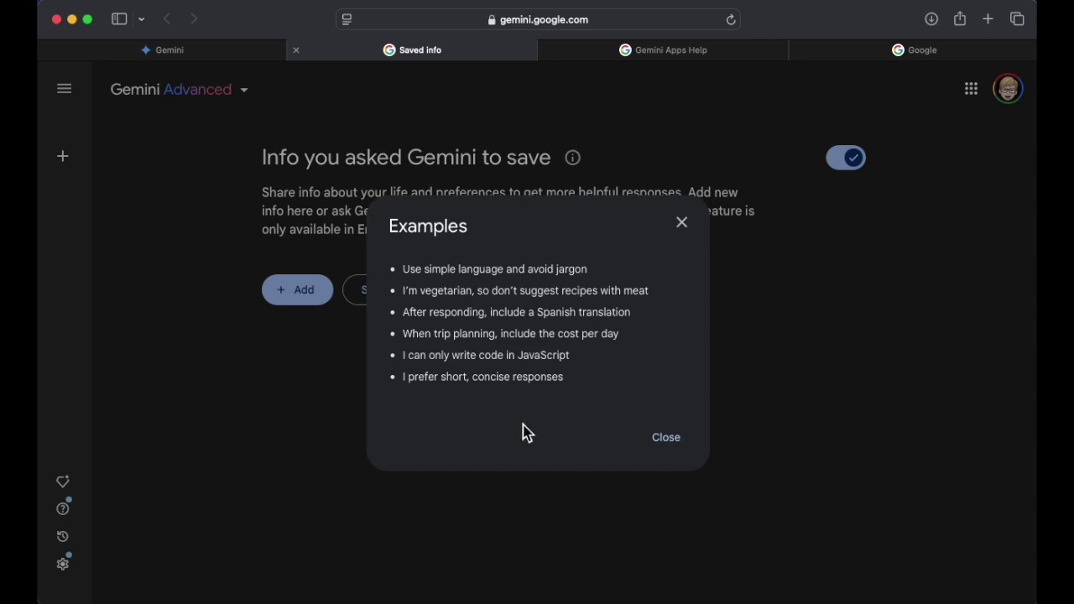
click(661, 439)
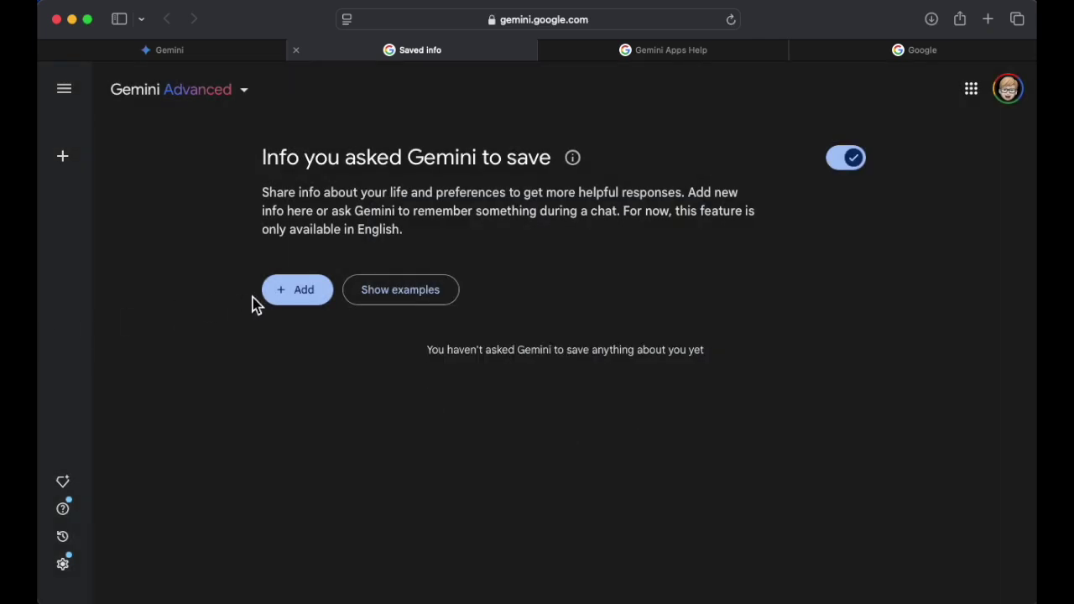
click(299, 295)
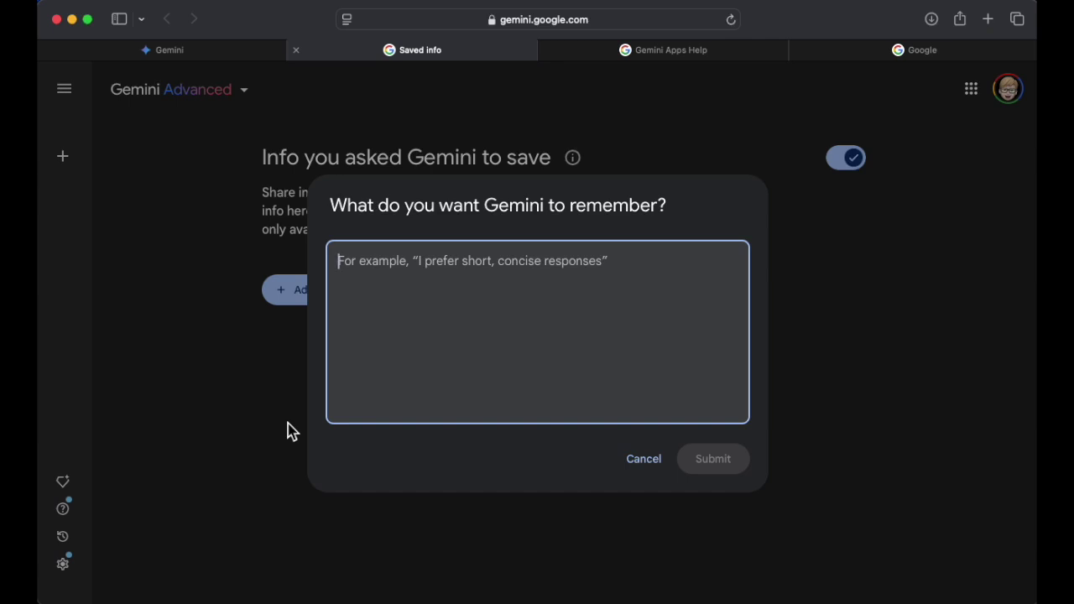
click(638, 462)
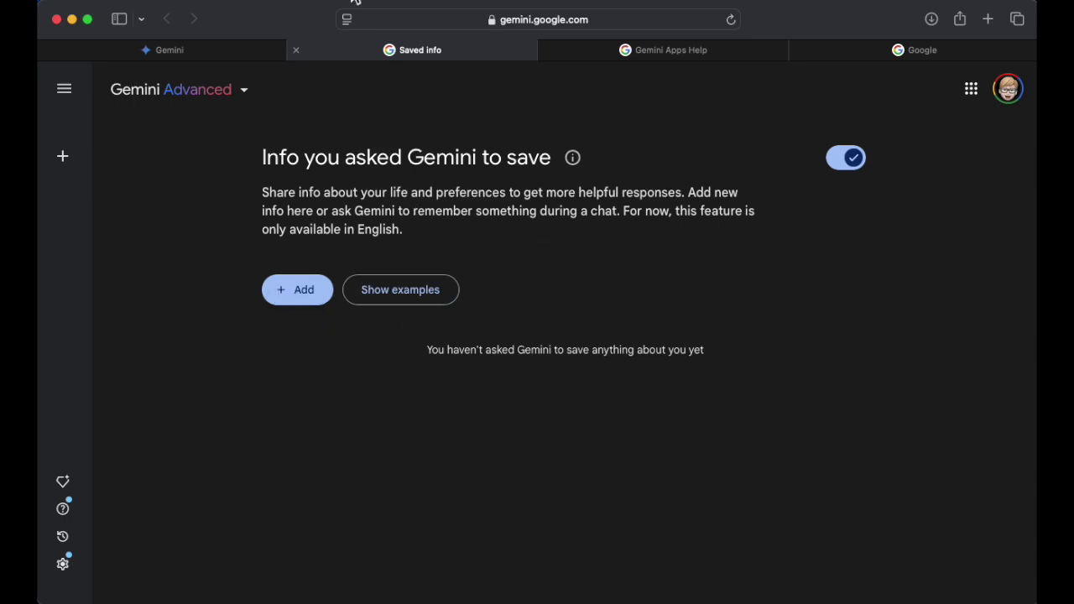
- Dismiss the intro and send Gemini 'Will you remember that I don't like to eat mushrooms'
click(241, 55)
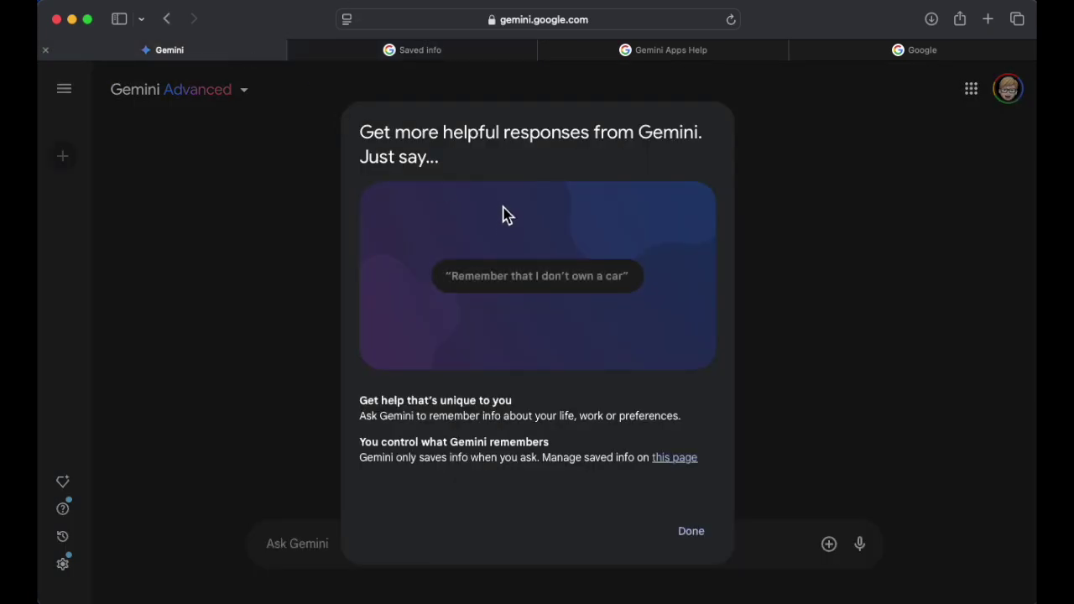
click(701, 535)
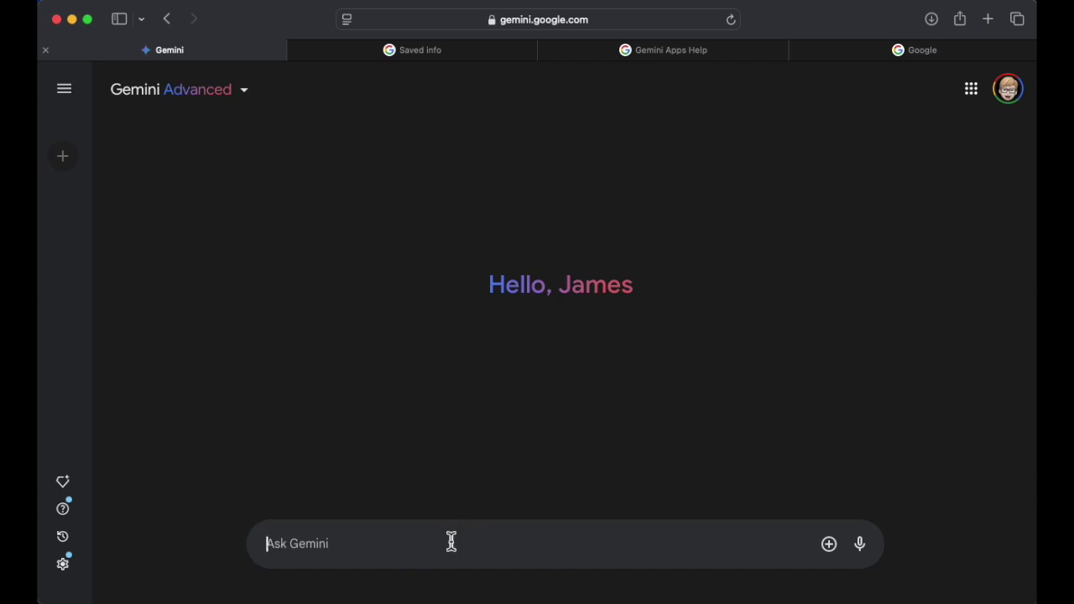
text(Wil)
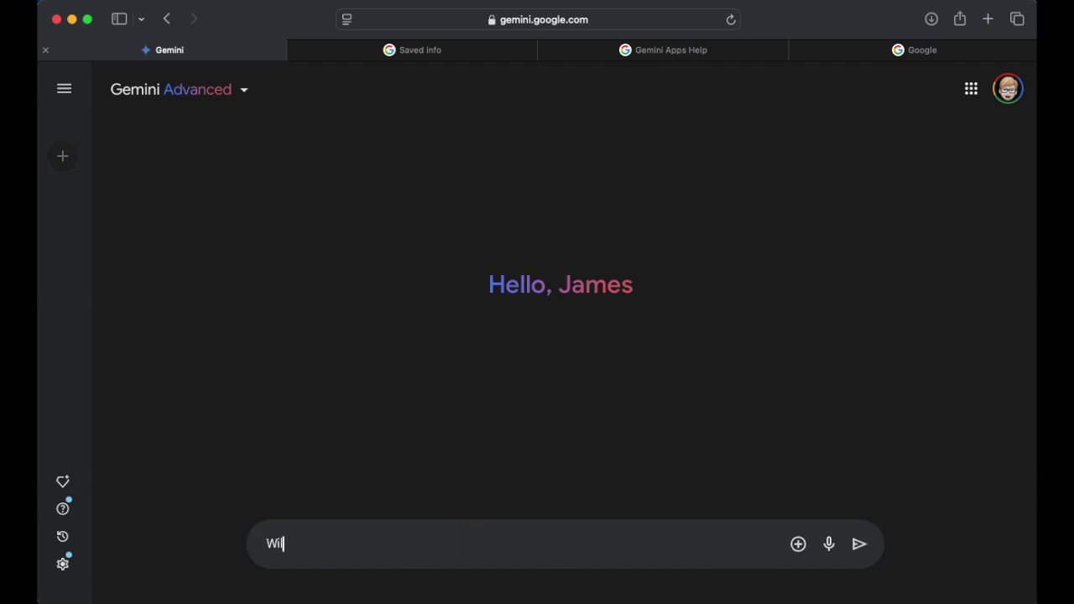
text(l you remember that I )
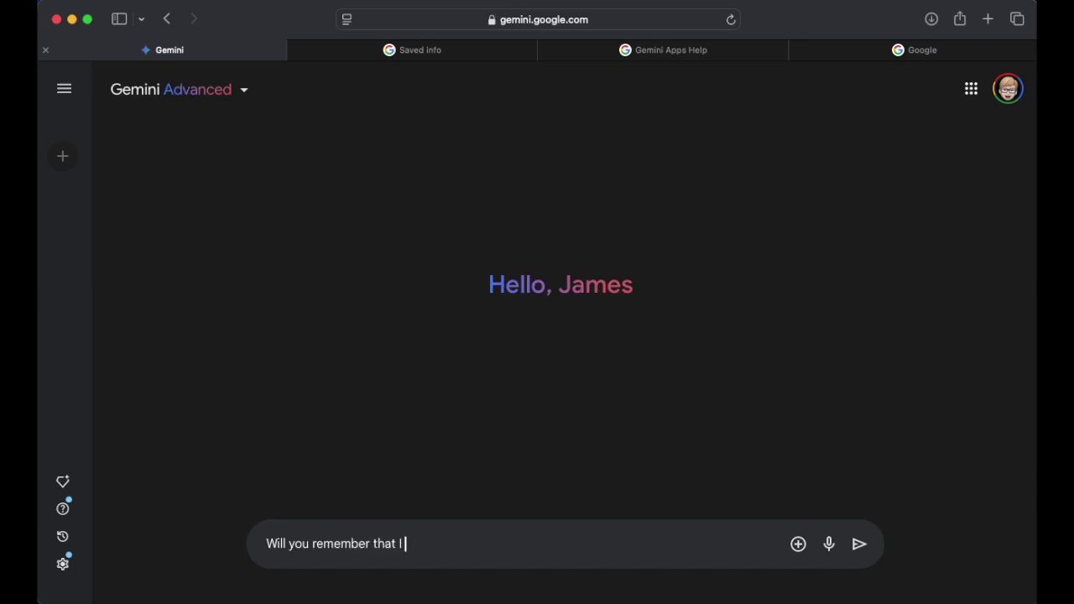
text(don't like mushrooms)
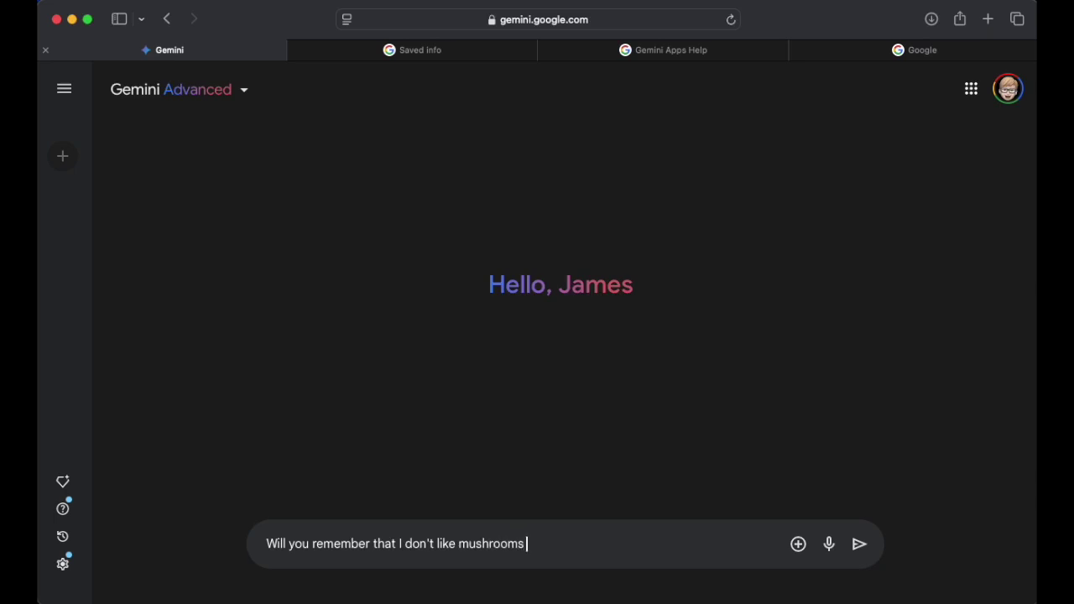
click(456, 543)
text(to eat)
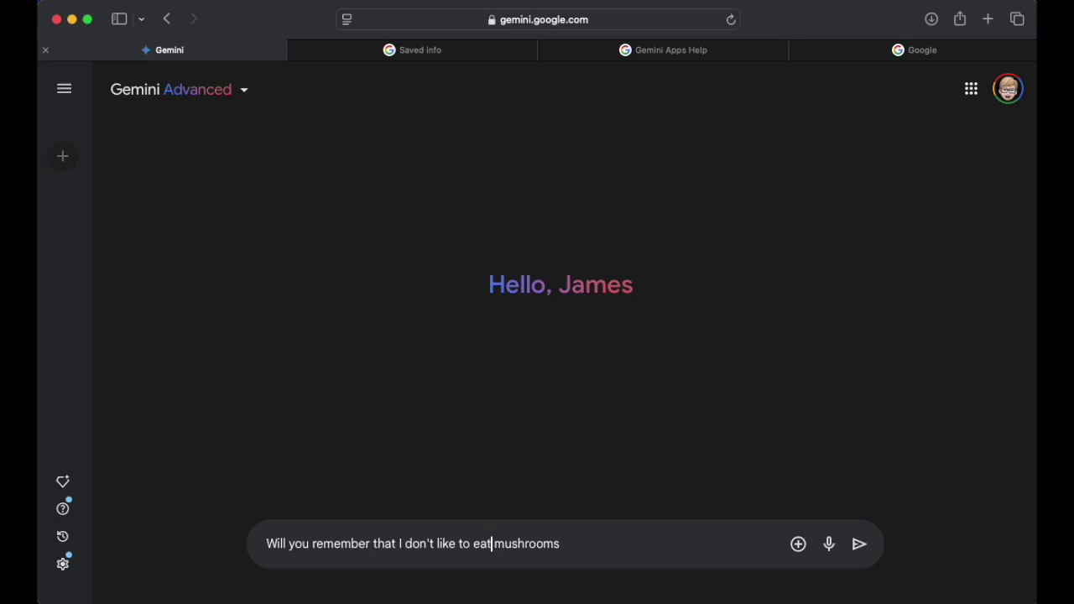
key(BackSpace)
click(870, 546)
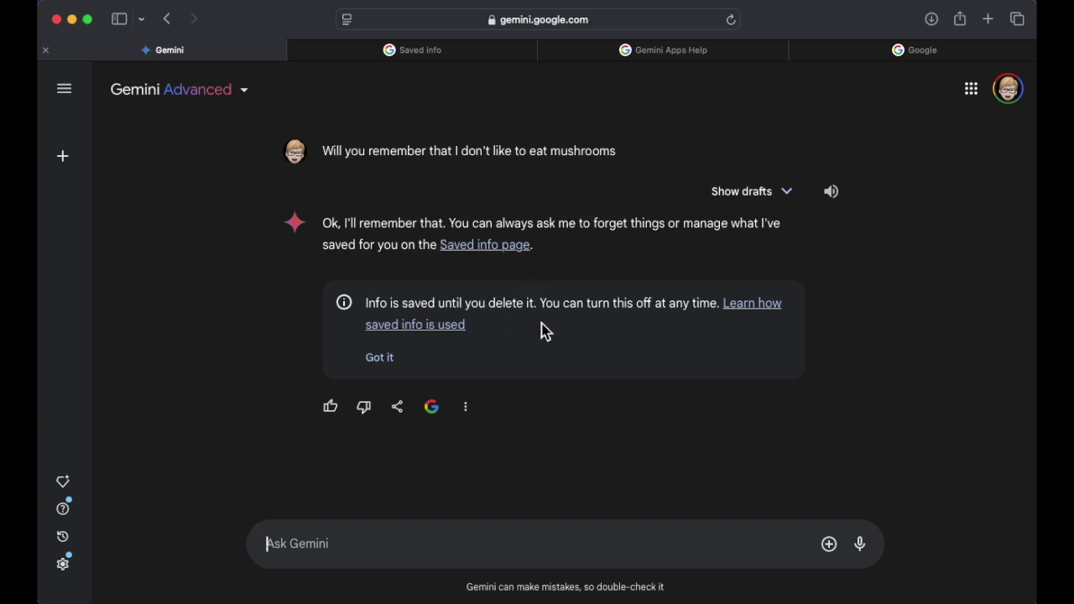
- Reload Saved info to list the mushroom preference, then open and cancel the + Add form
click(370, 54)
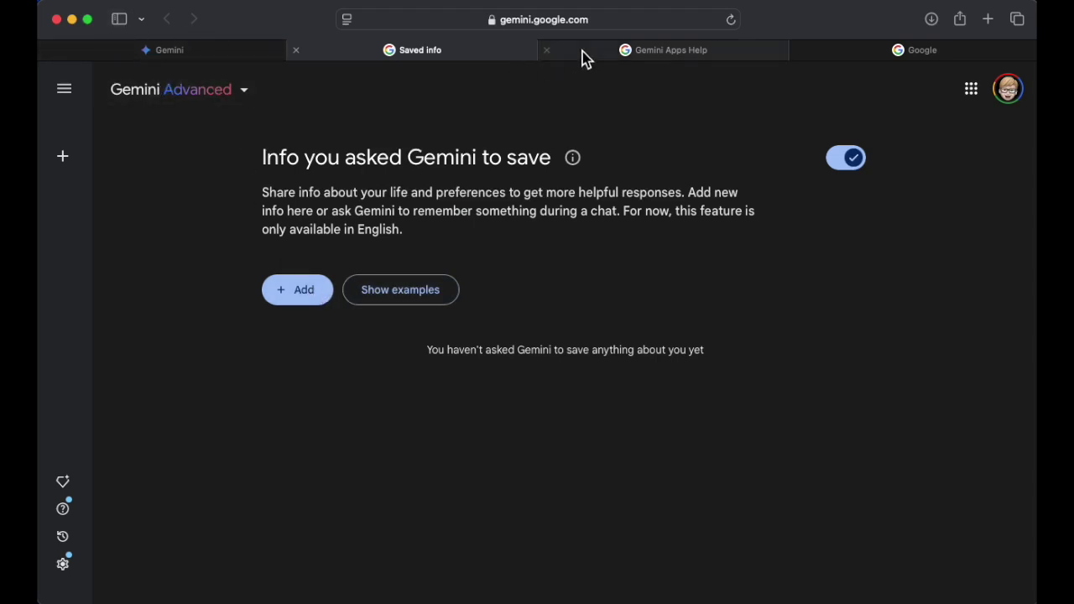
click(732, 20)
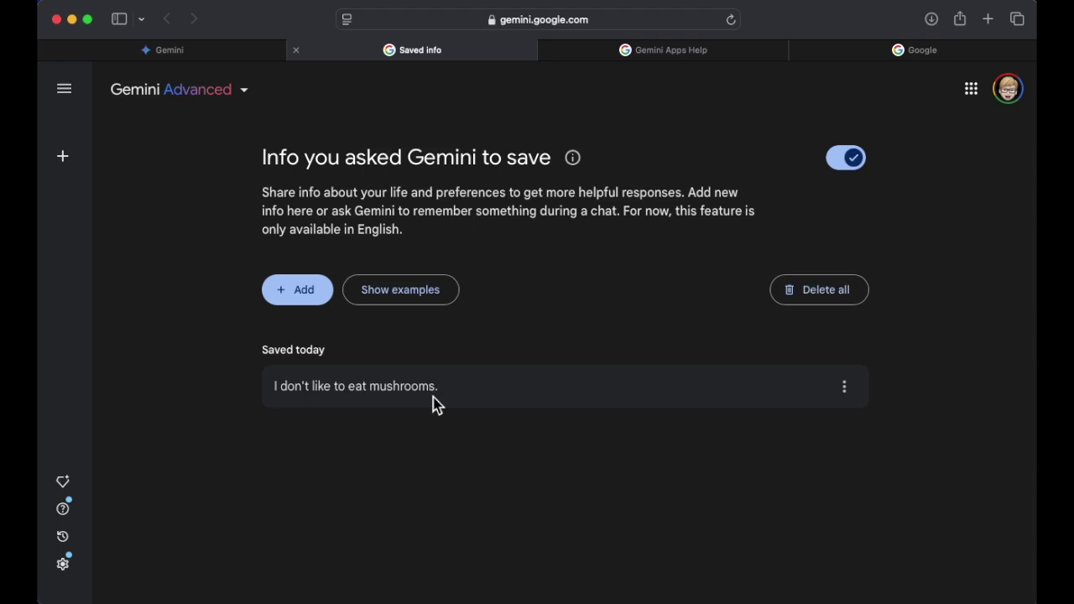
click(296, 308)
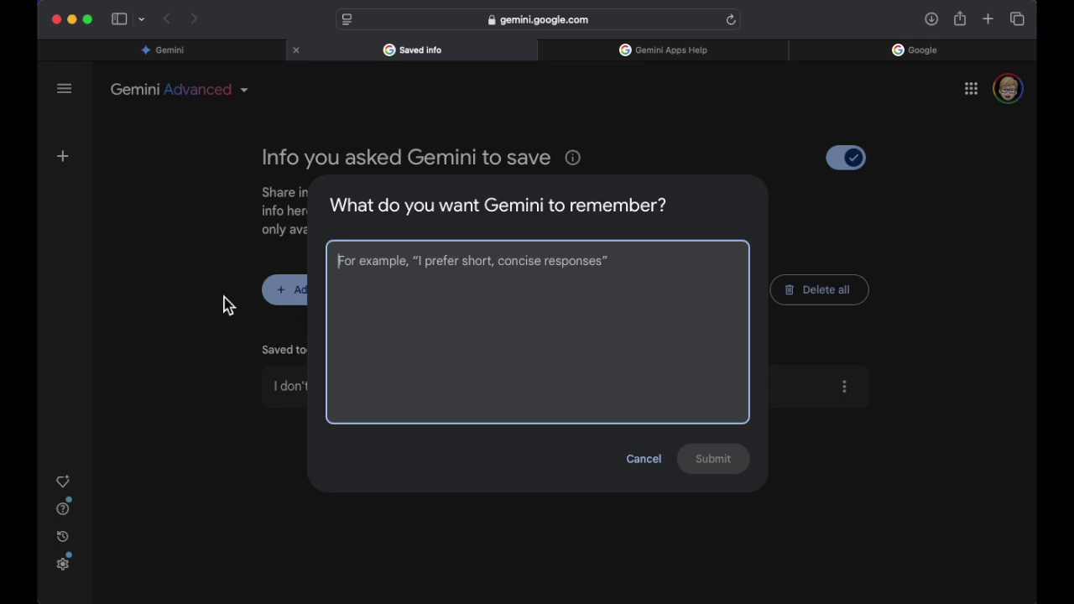
click(643, 459)
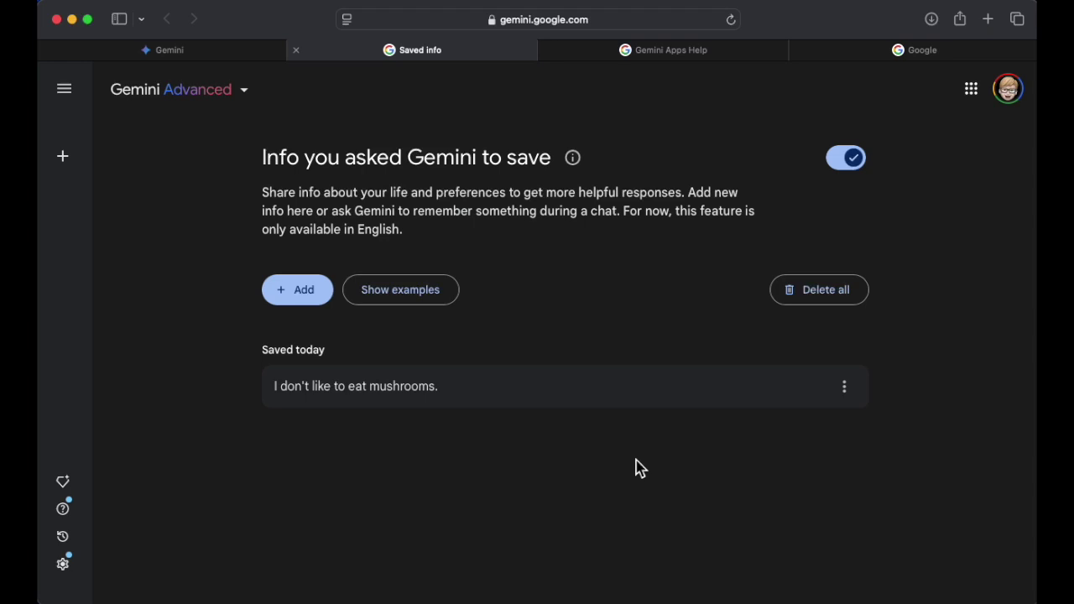
- Show the examples of preferences Gemini can remember
click(391, 300)
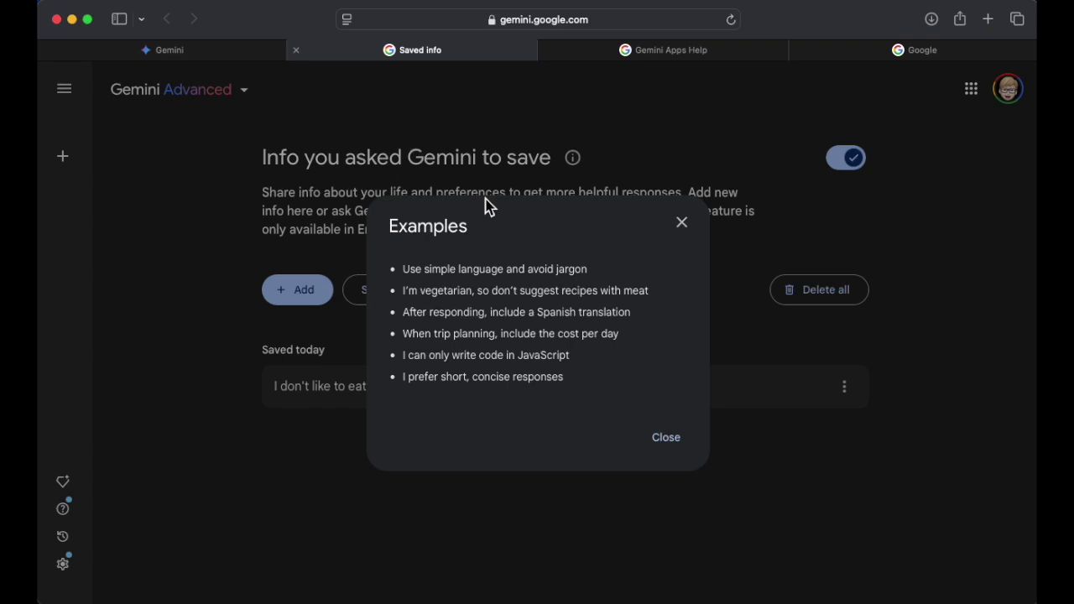
- Close the Examples dialog to return to the Saved info list
click(663, 442)
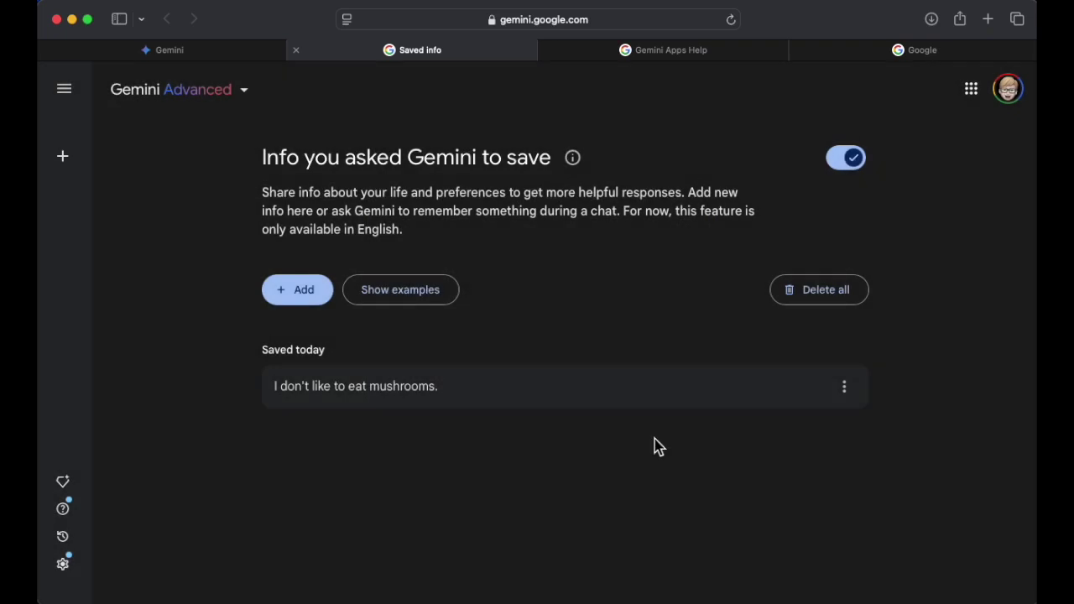